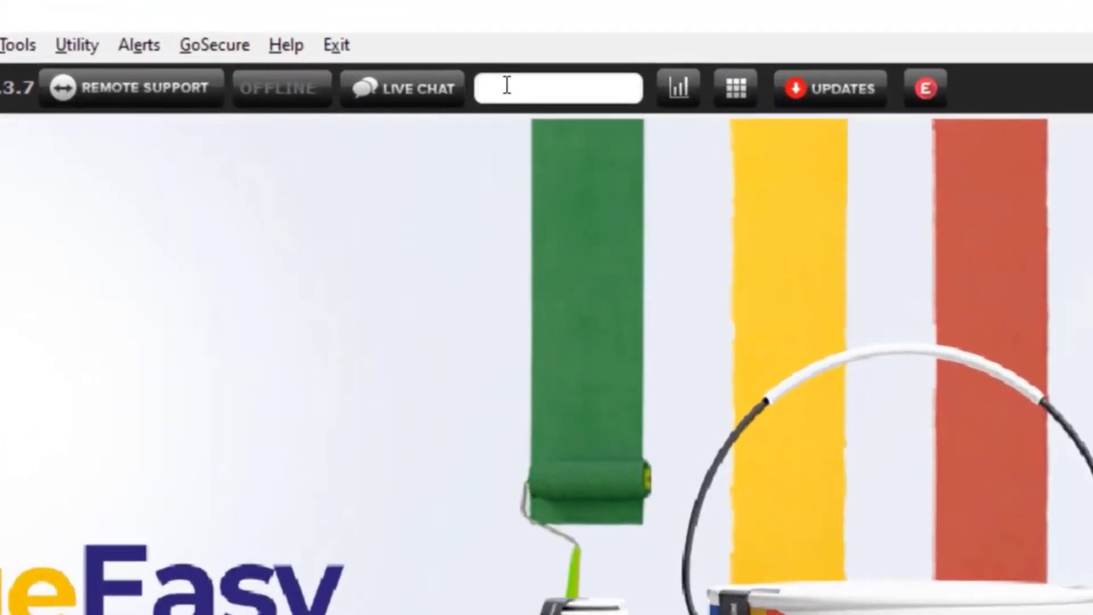
Open Business Configuration via 'options', find GST E-Invoice Generation via 'E-invoice', enable it and save
text(options)
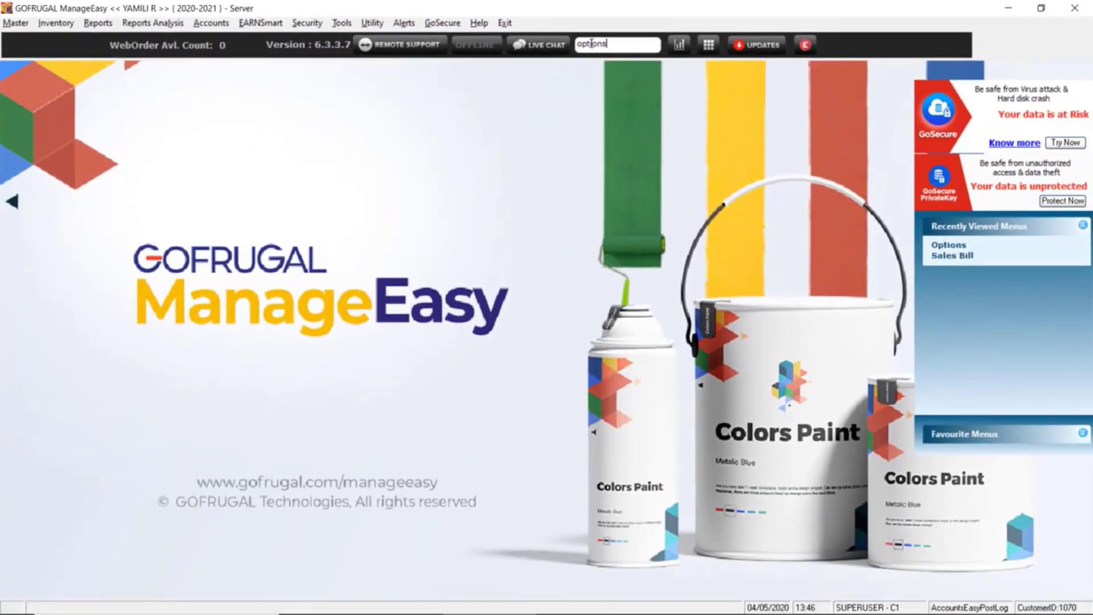
key(Return)
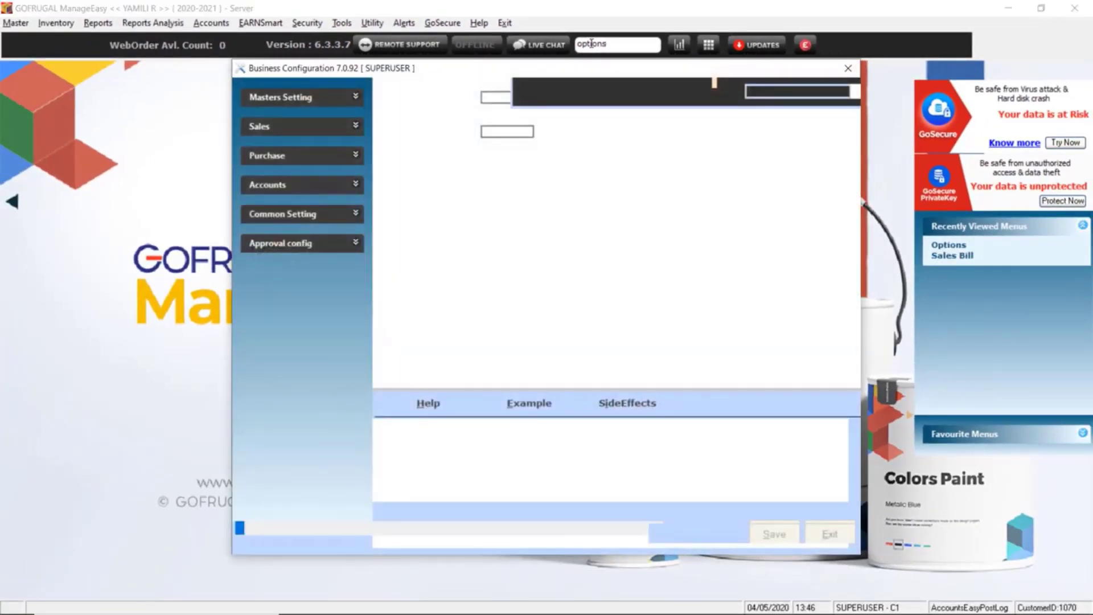
click(761, 94)
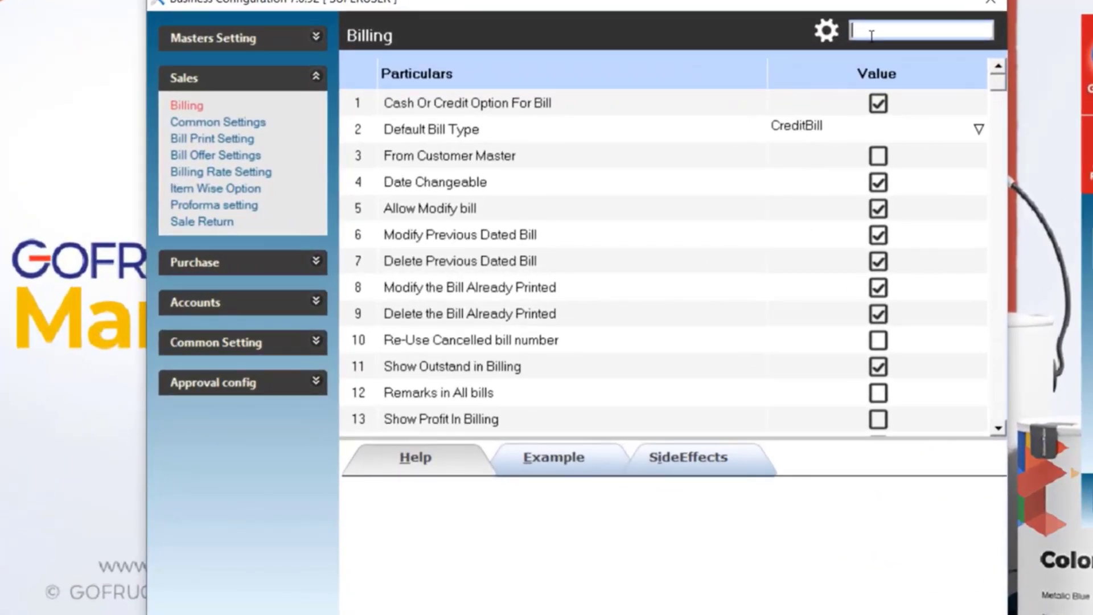
text(E-in)
text(voice)
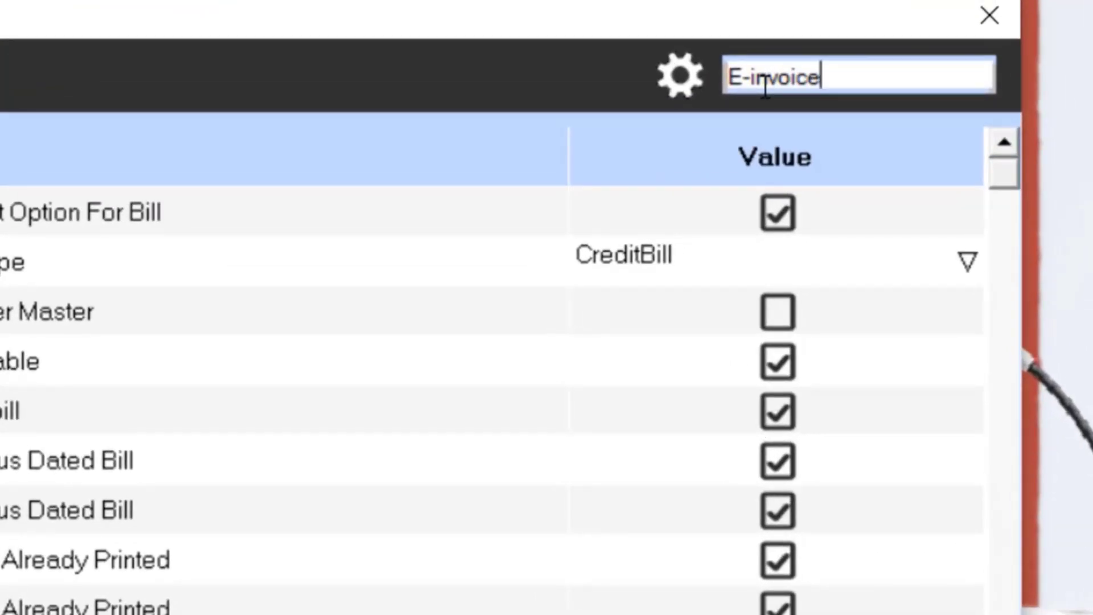
key(Return)
click(301, 255)
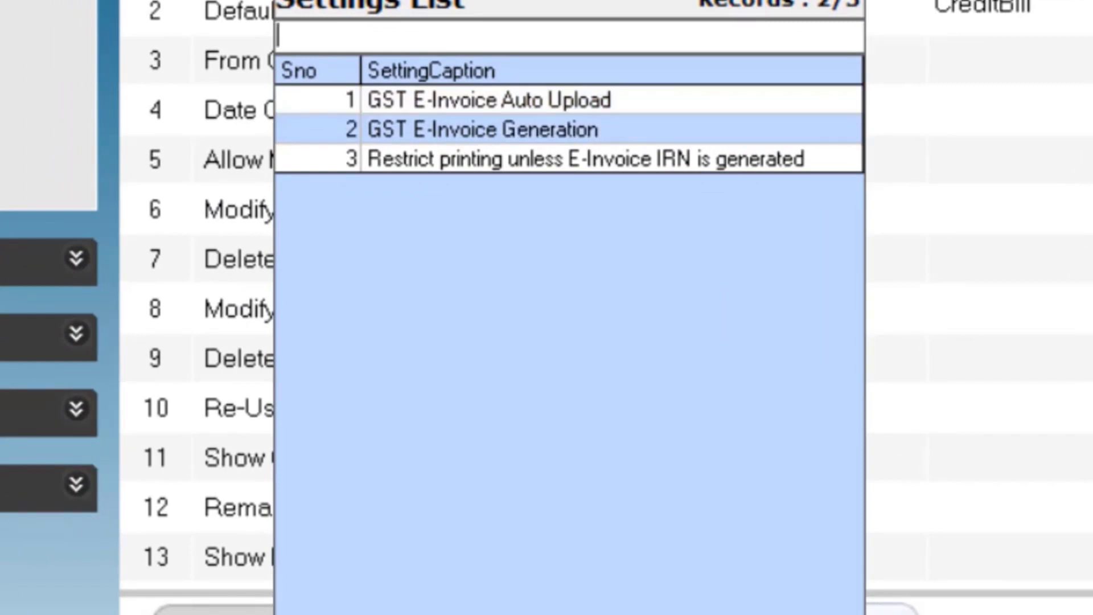
key(Return)
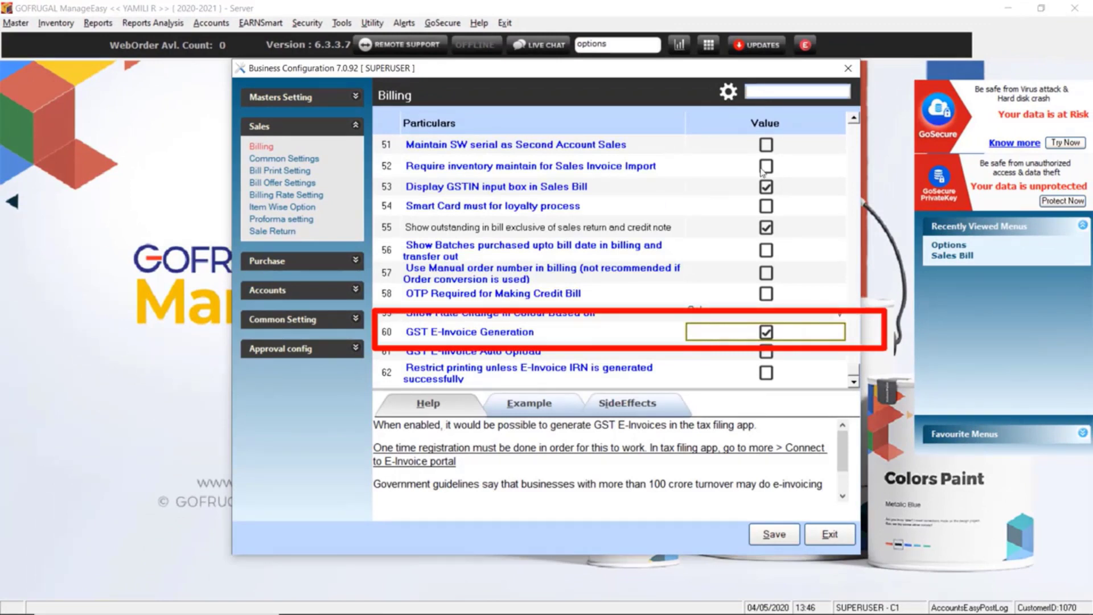
click(775, 534)
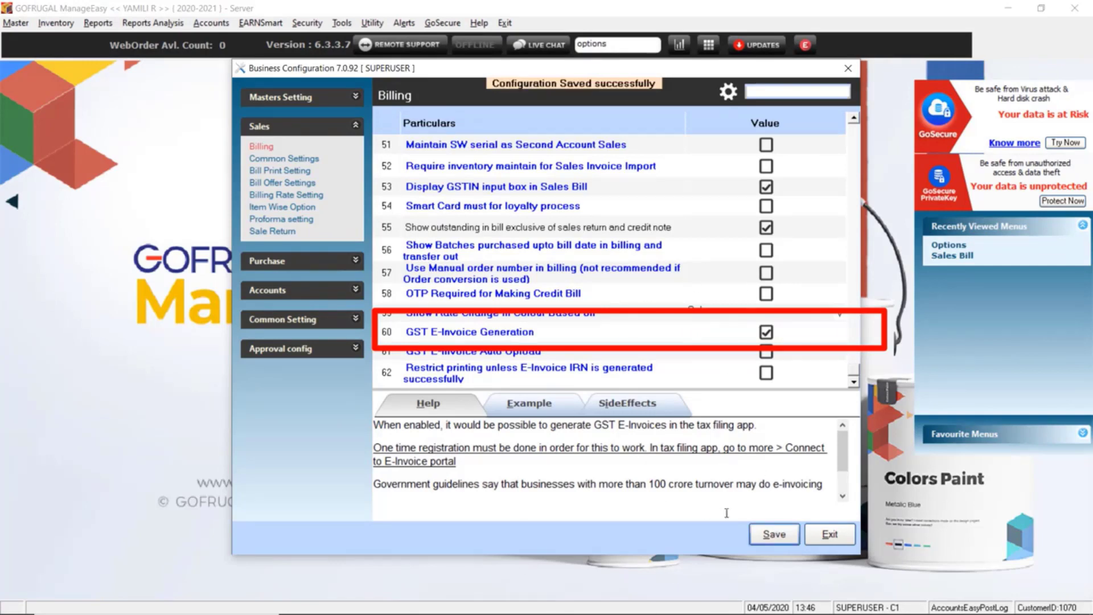
Exit Business Configuration and finish the open sales bill
click(837, 539)
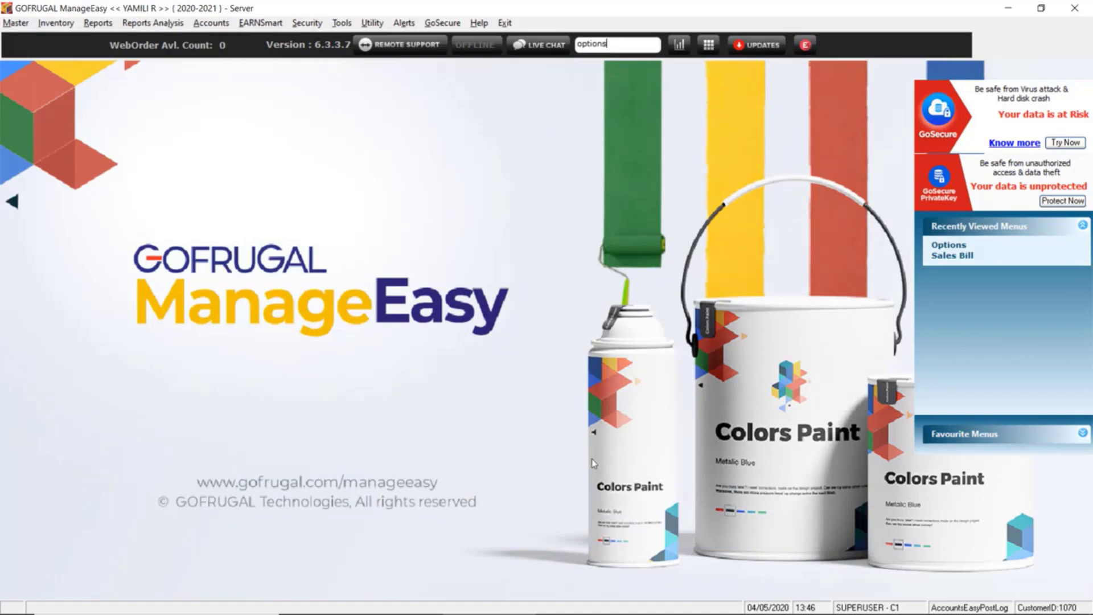
mouse_move(671, 612)
click(580, 601)
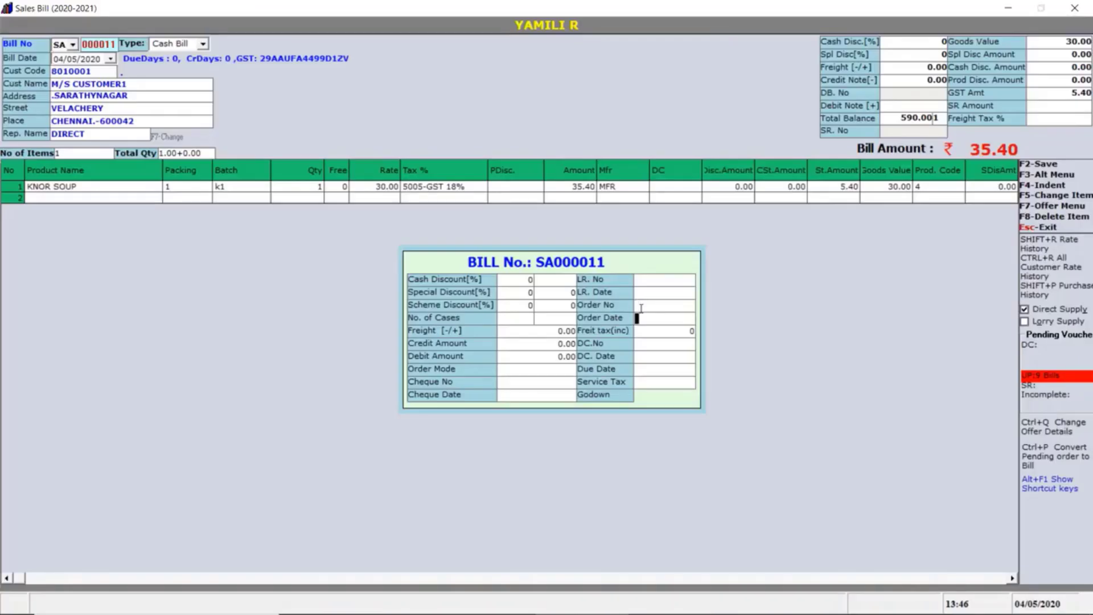
key(Return)
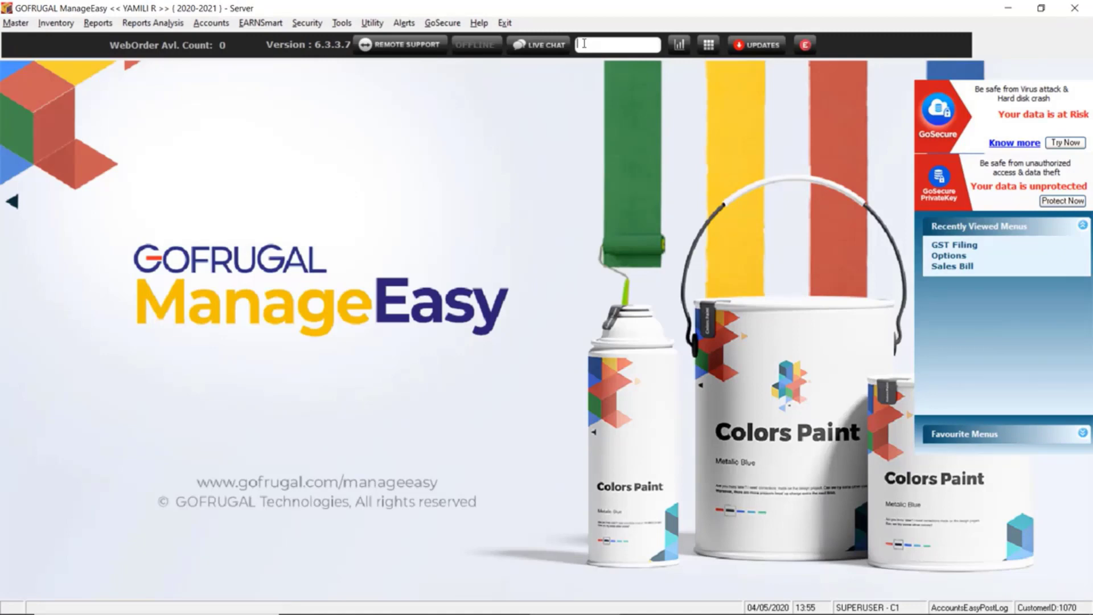
Launch the GST Filing module through the 'gst filing' menu search
text(gst fi)
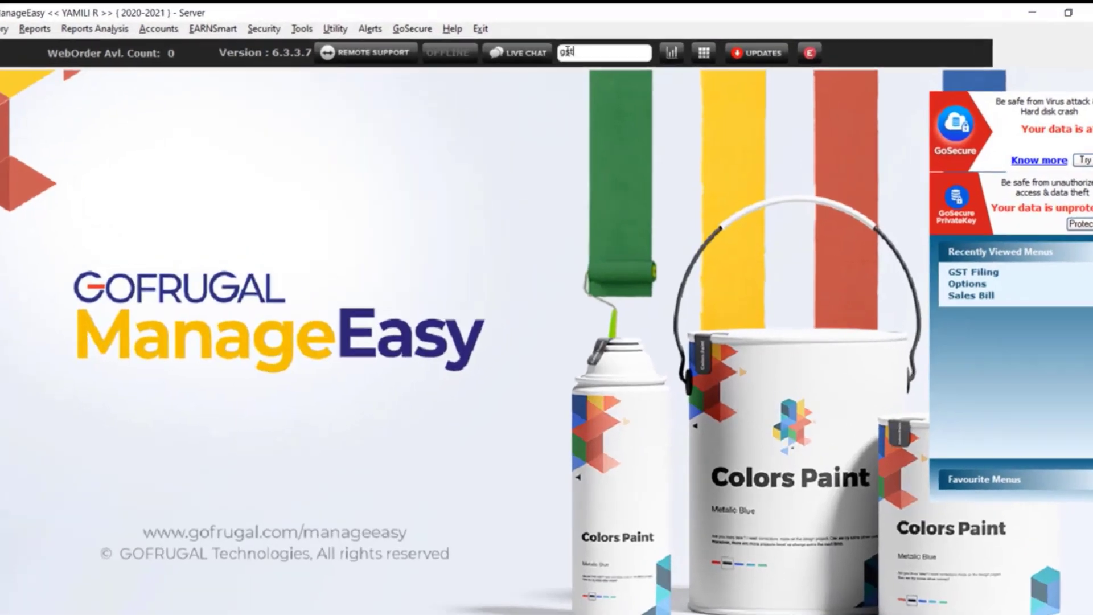
text(ling)
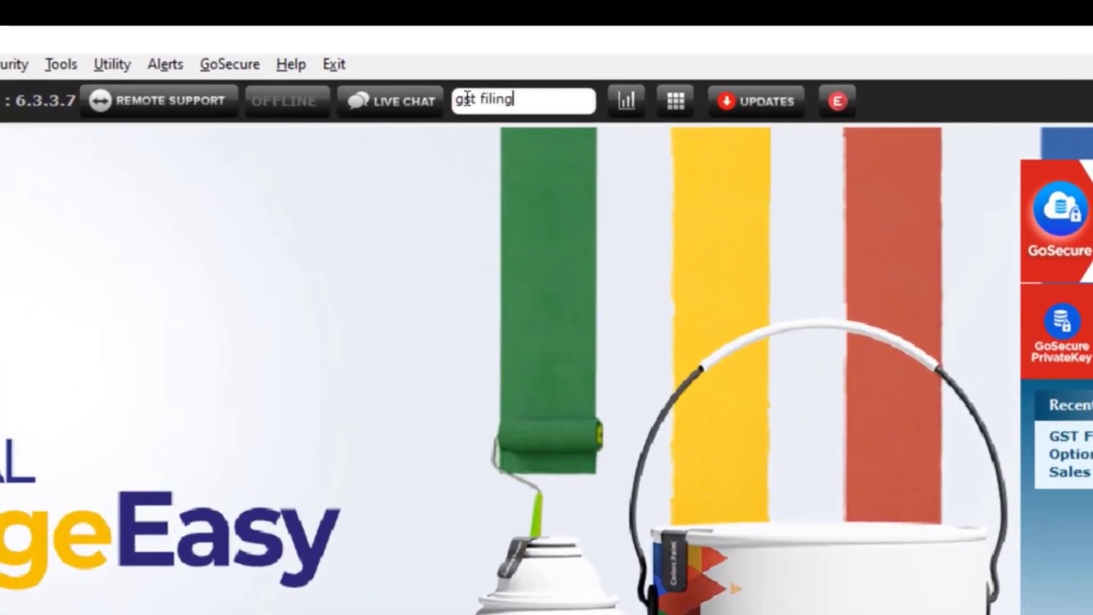
key(Return)
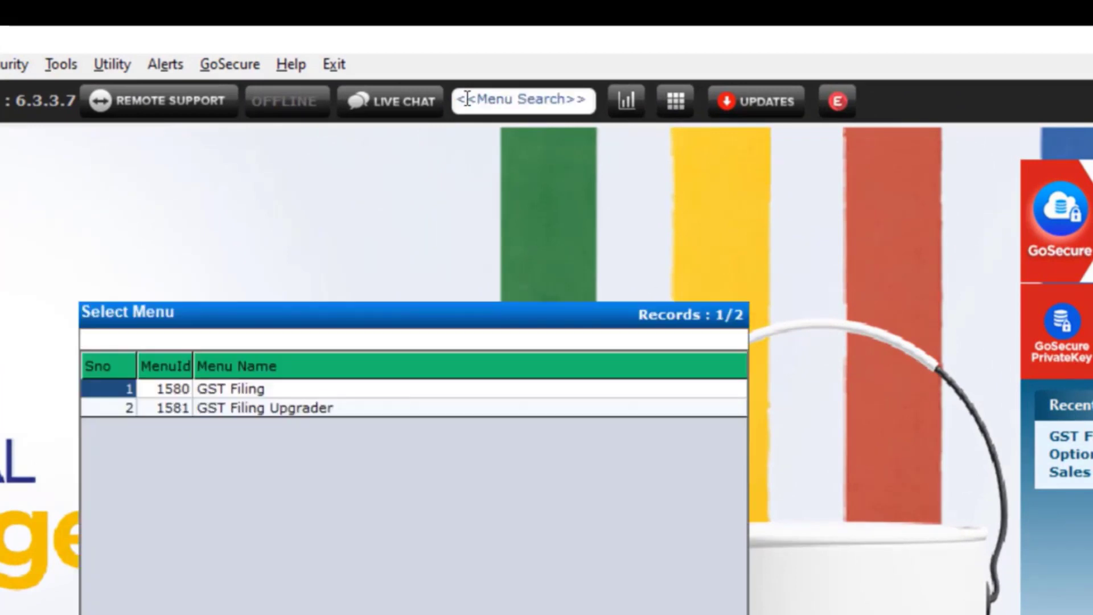
key(Return)
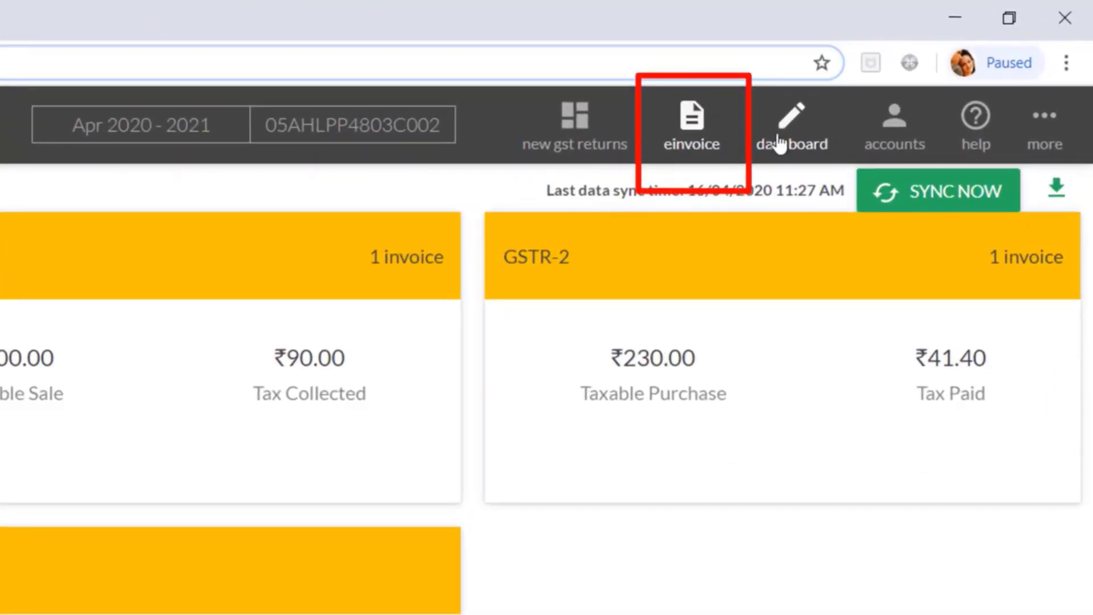
Go to the Connect to E-Invoice portal page under More and bring up the GSP login form
click(1051, 149)
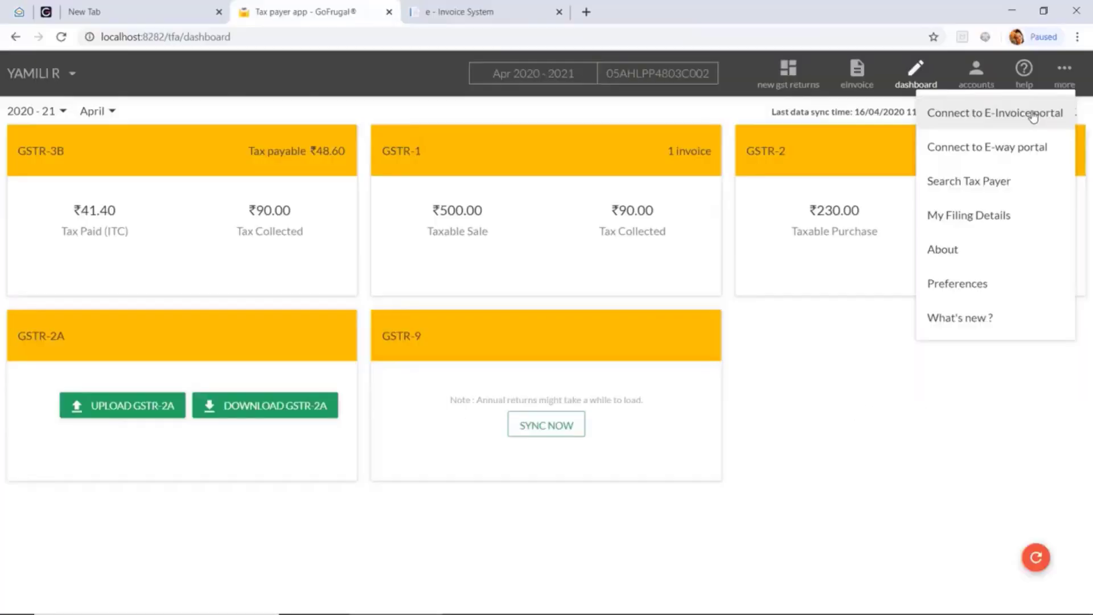
click(1034, 116)
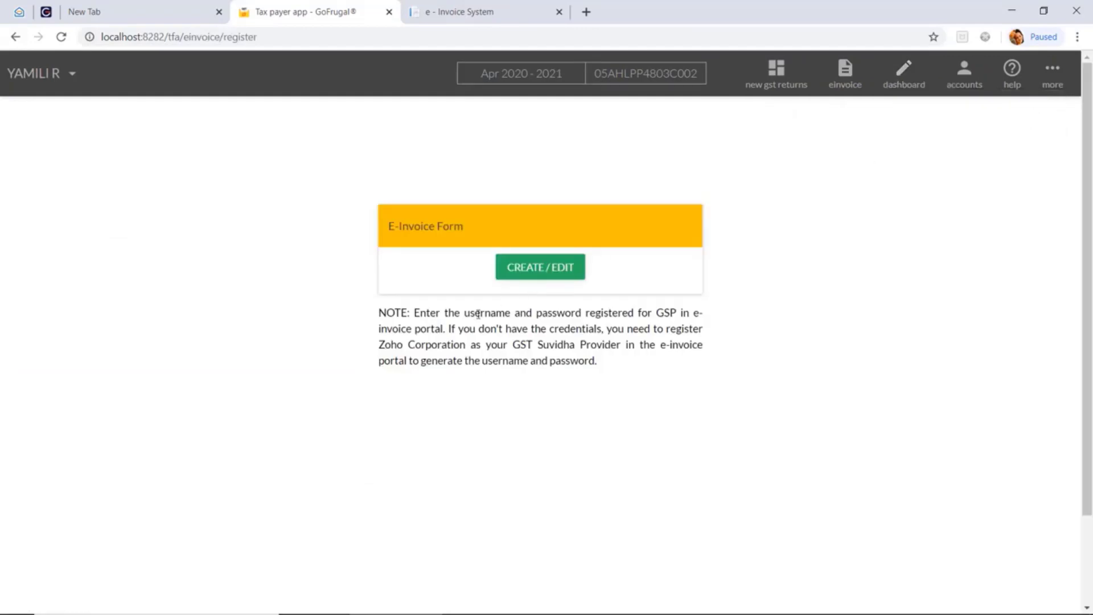
click(561, 277)
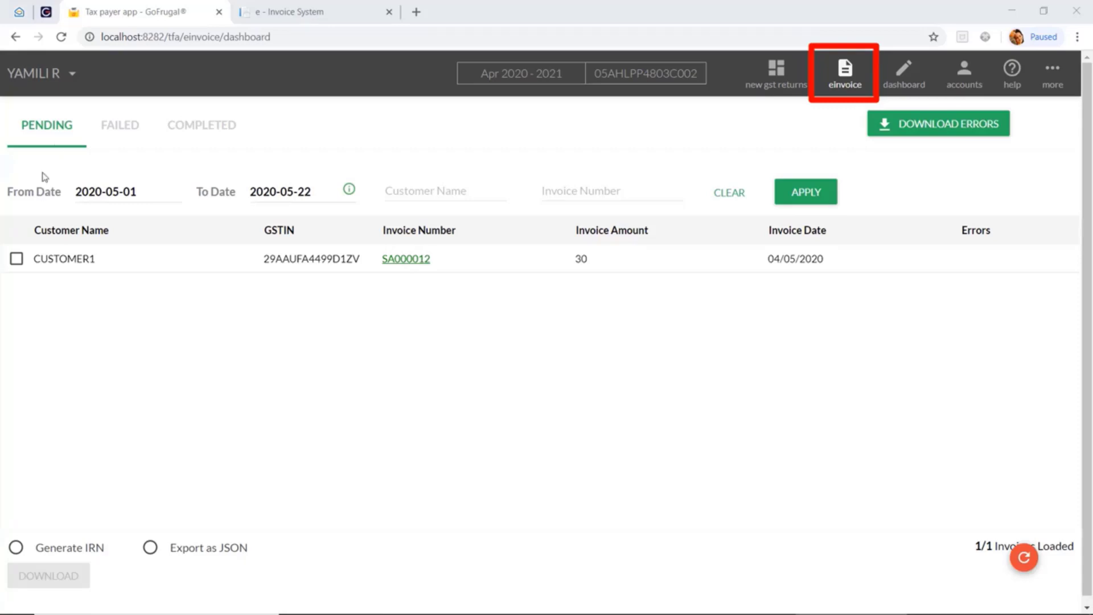
Generate an IRN for CUSTOMER1 invoice SA000012
click(16, 259)
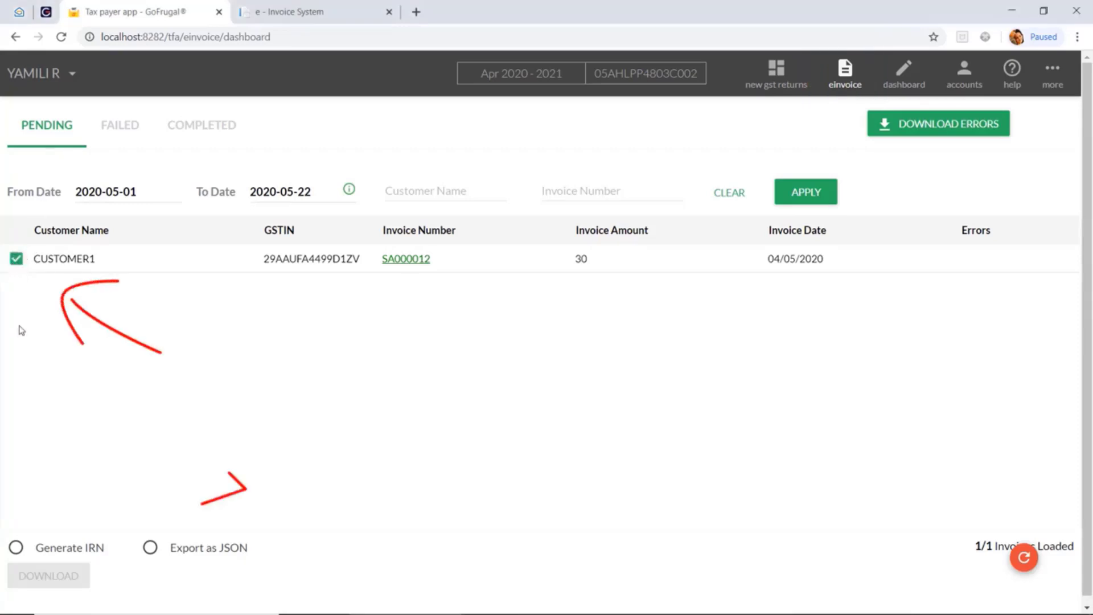
click(16, 548)
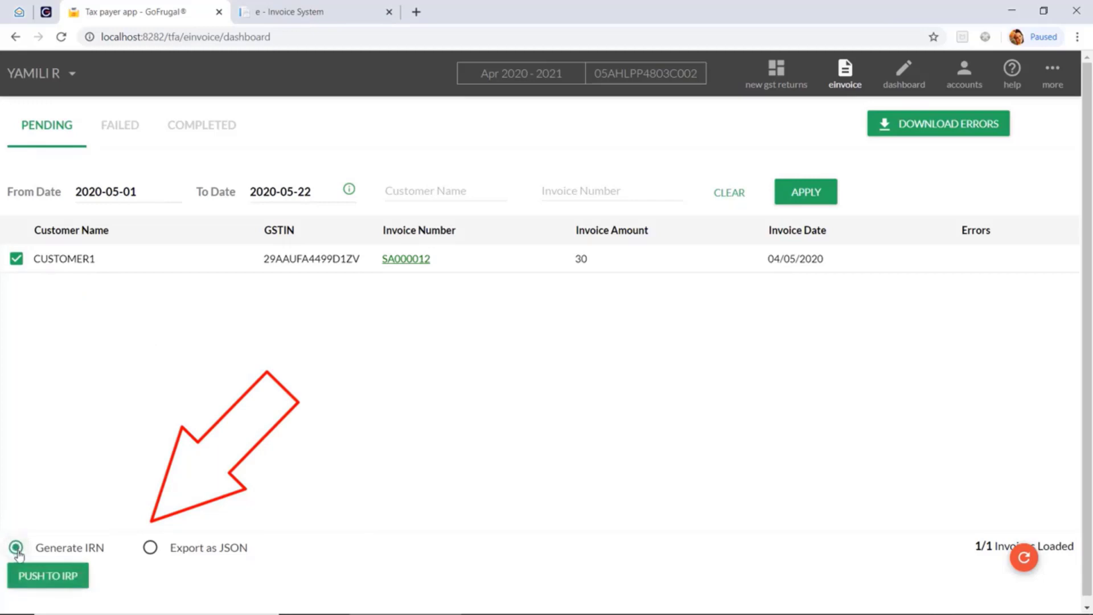
click(41, 577)
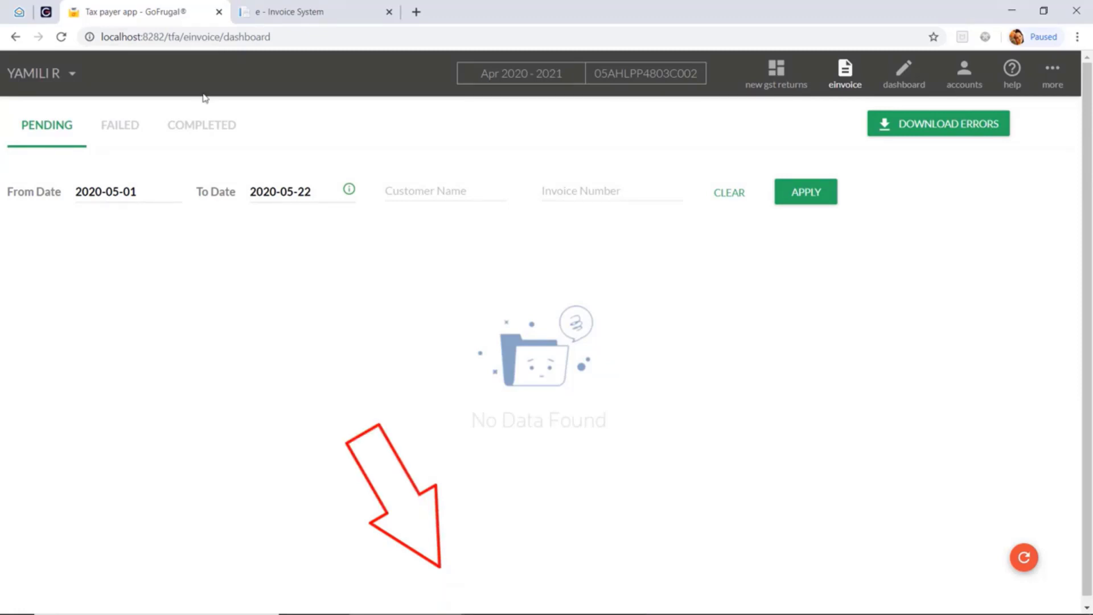
In the Completed list, select SA000012's IRN and view its items before closing the details
click(203, 135)
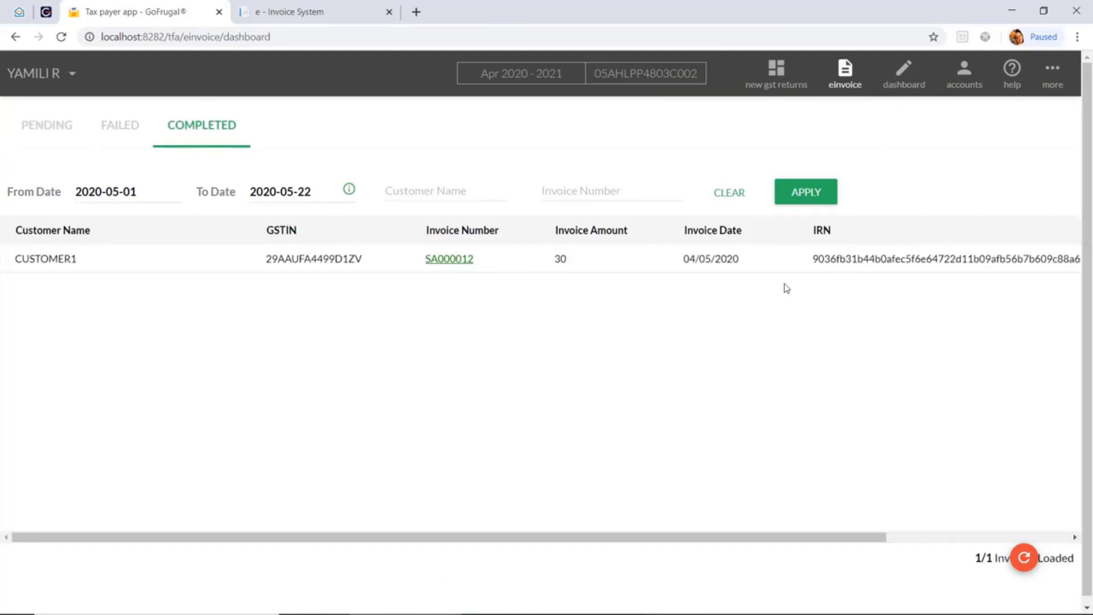
double_click(825, 260)
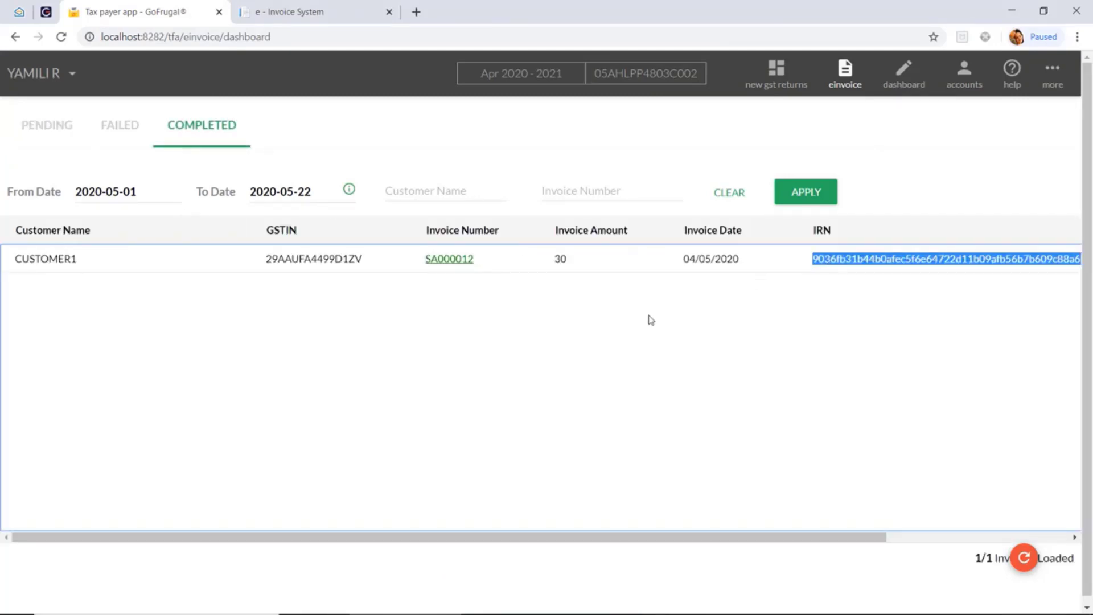
click(440, 263)
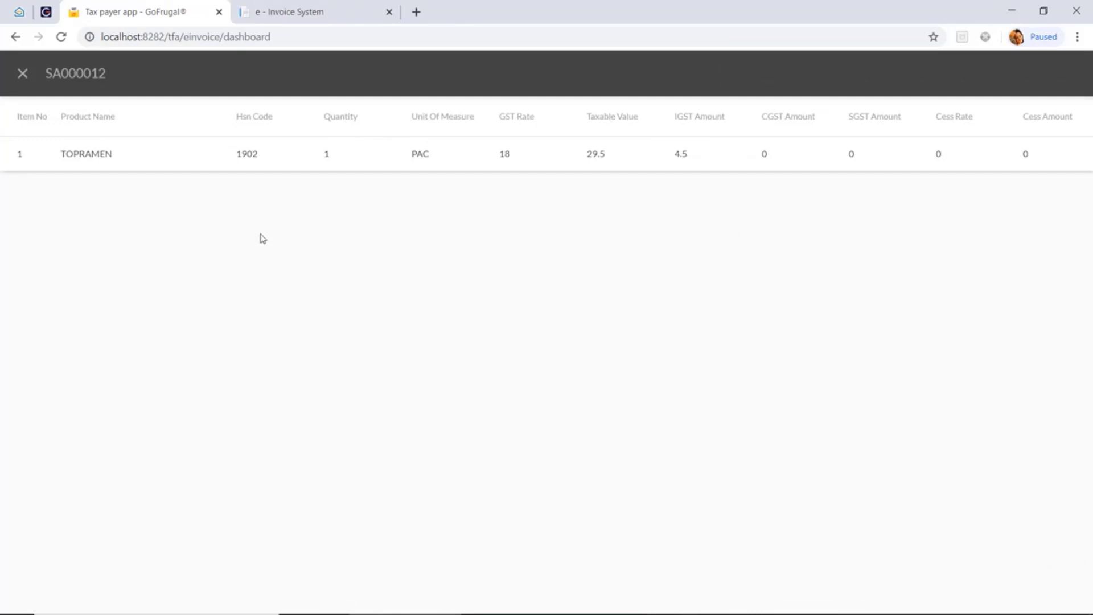
click(23, 73)
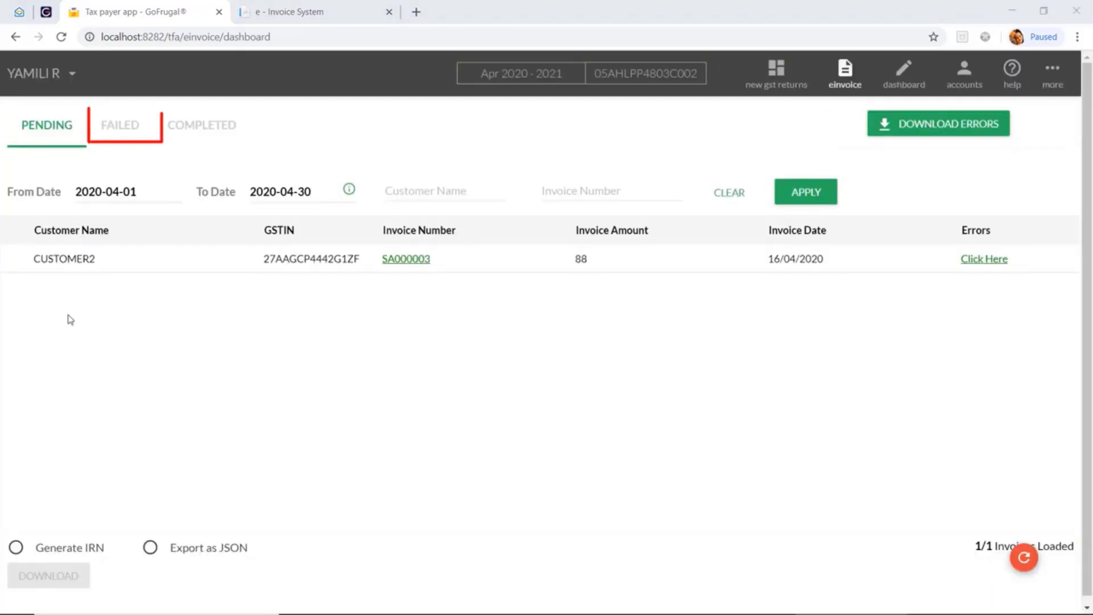
Check the failed invoice's rejection reason (Invalid HSN code) and dismiss it
click(124, 132)
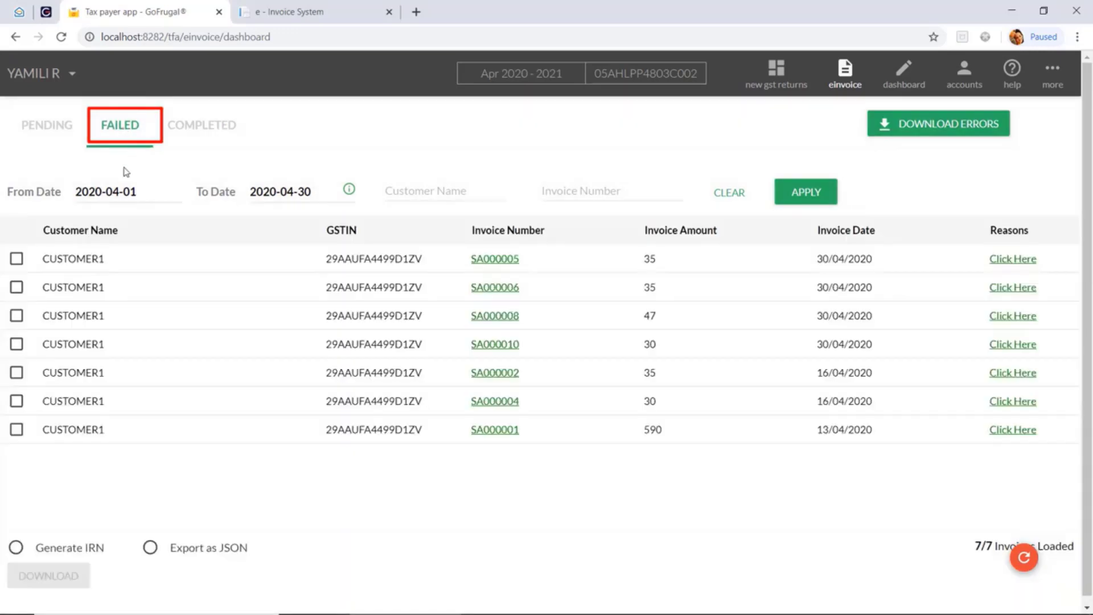
click(1018, 320)
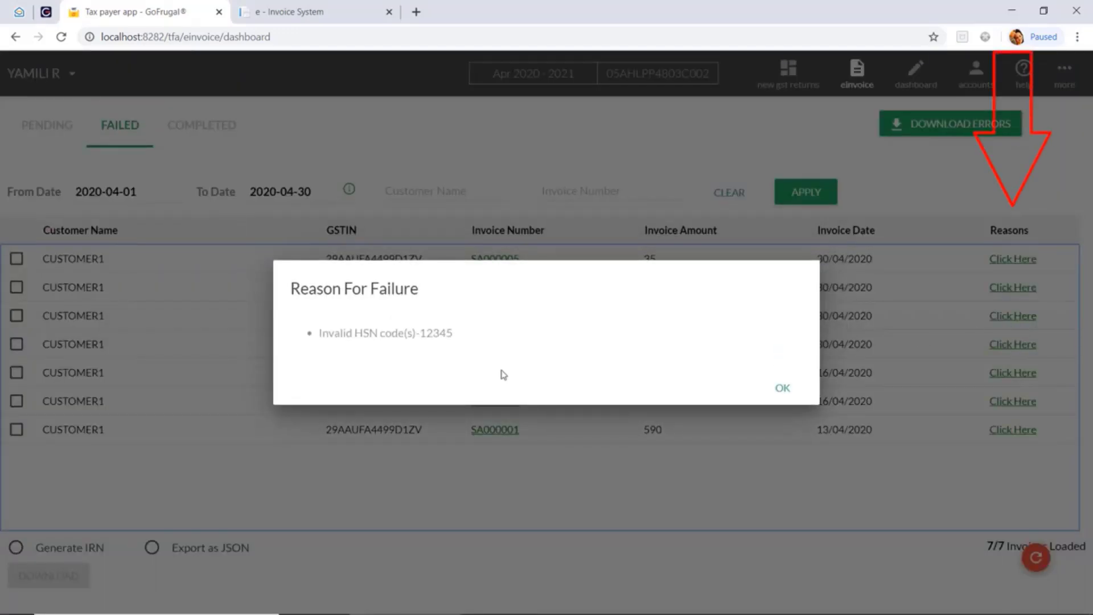
triple_click(373, 329)
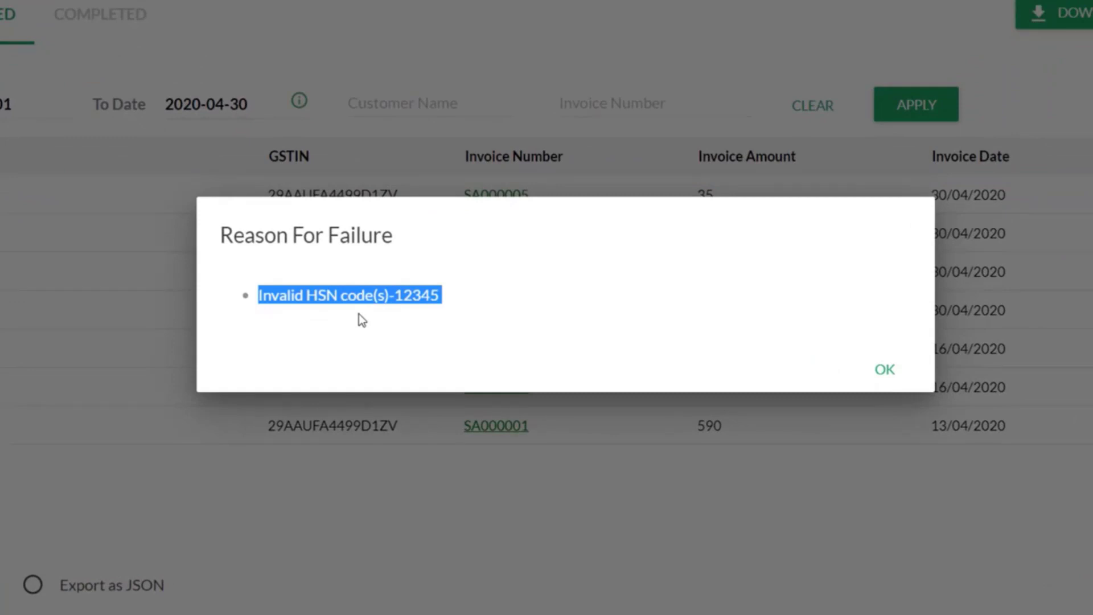
click(884, 369)
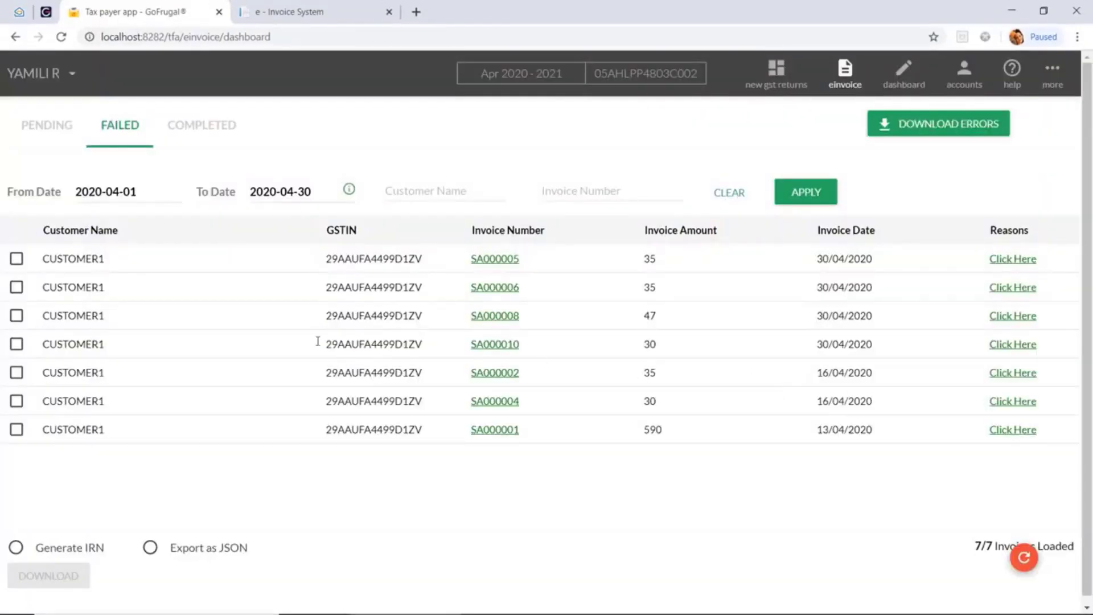
Select failed invoice SA000008 and push it to the IRP with Generate IRN
click(17, 317)
click(16, 547)
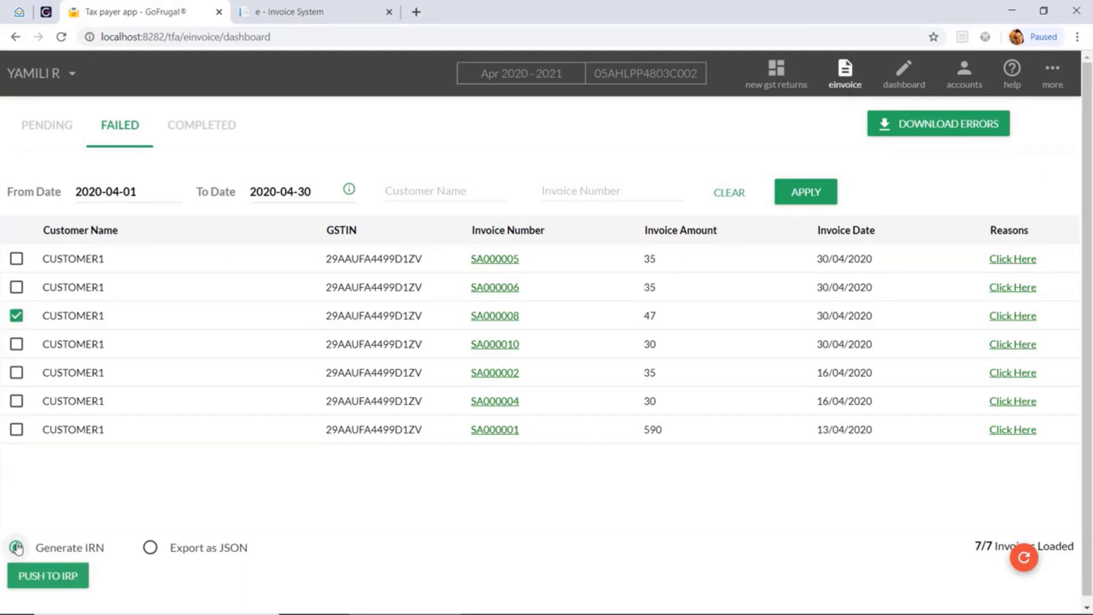
click(52, 577)
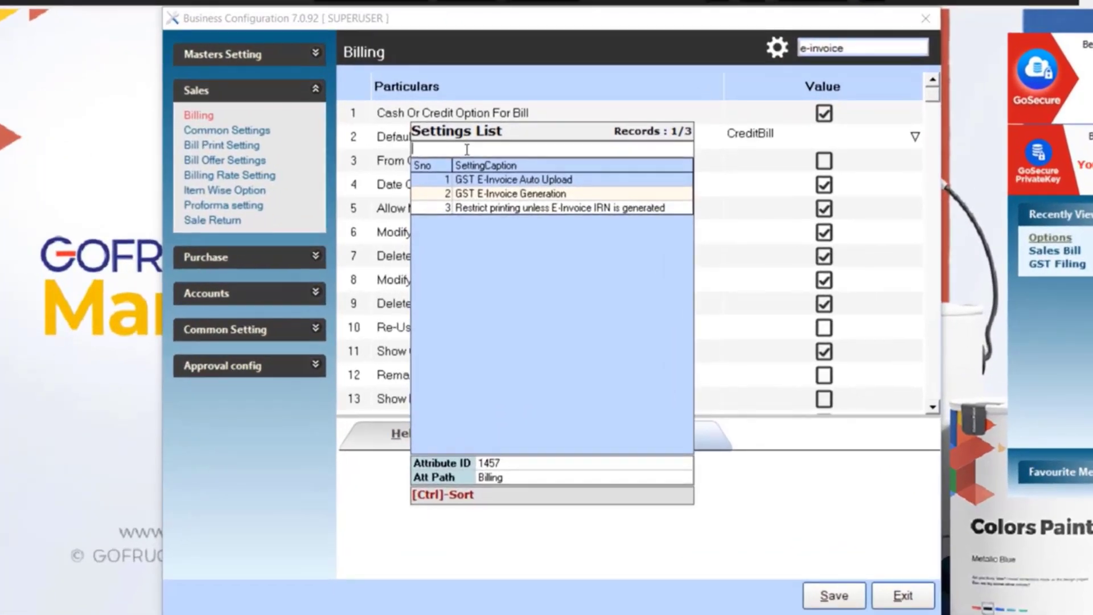
Select GST E-Invoice Auto Upload, save the configuration and exit
key(Return)
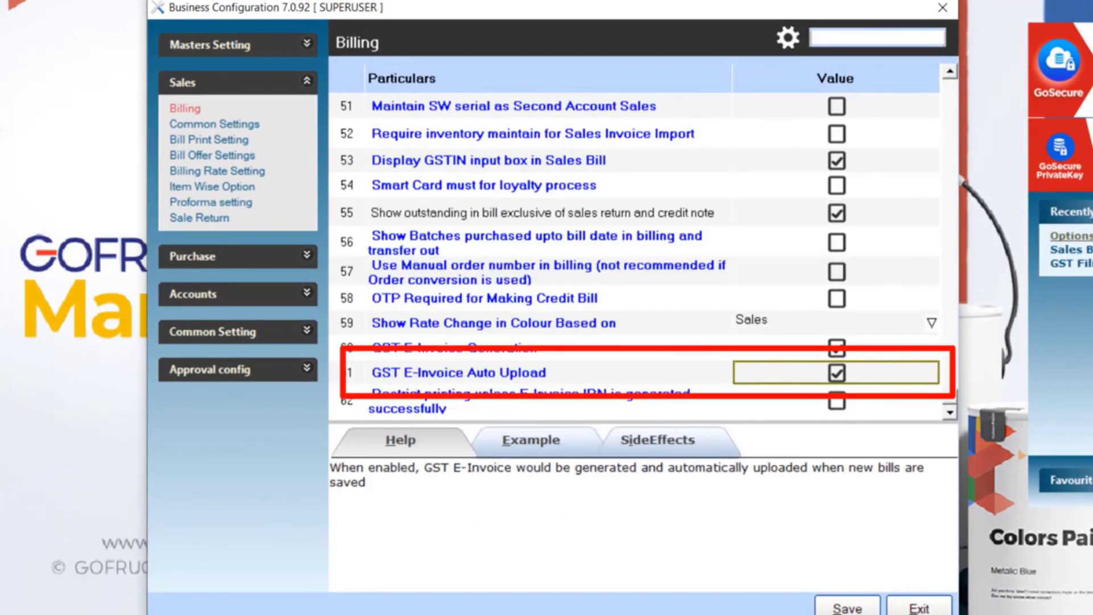
click(847, 608)
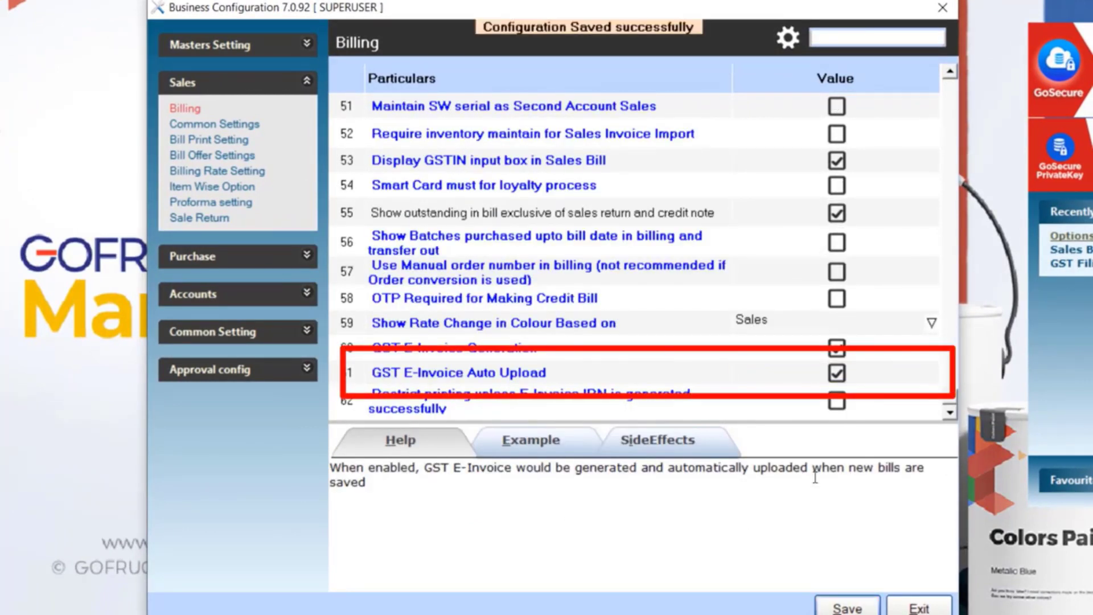
click(914, 608)
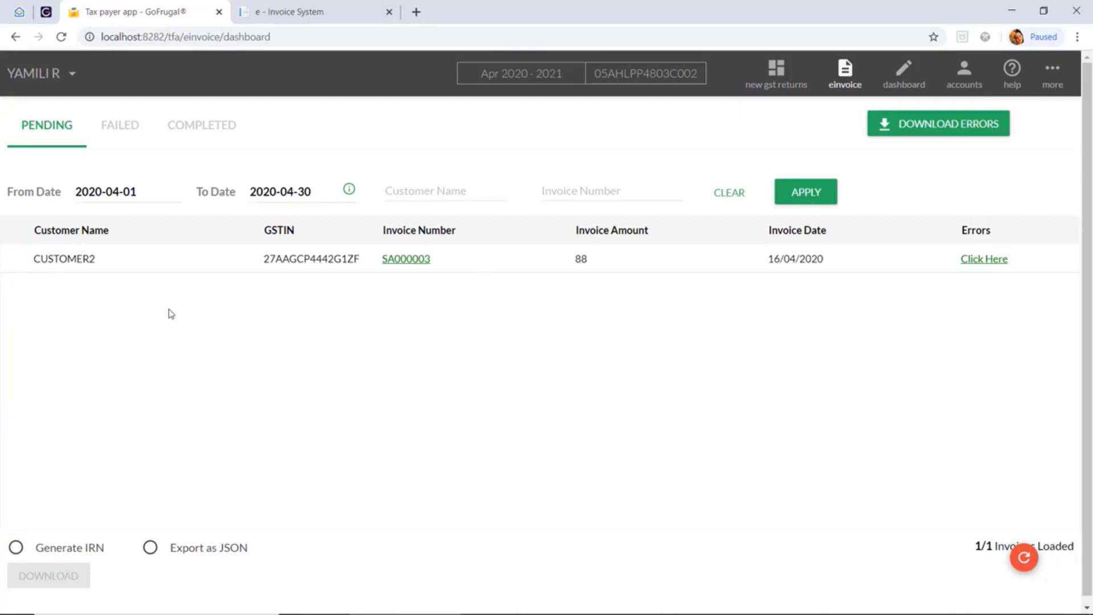
Read SA000003's errors about too-short address fields, then dismiss the list
click(976, 259)
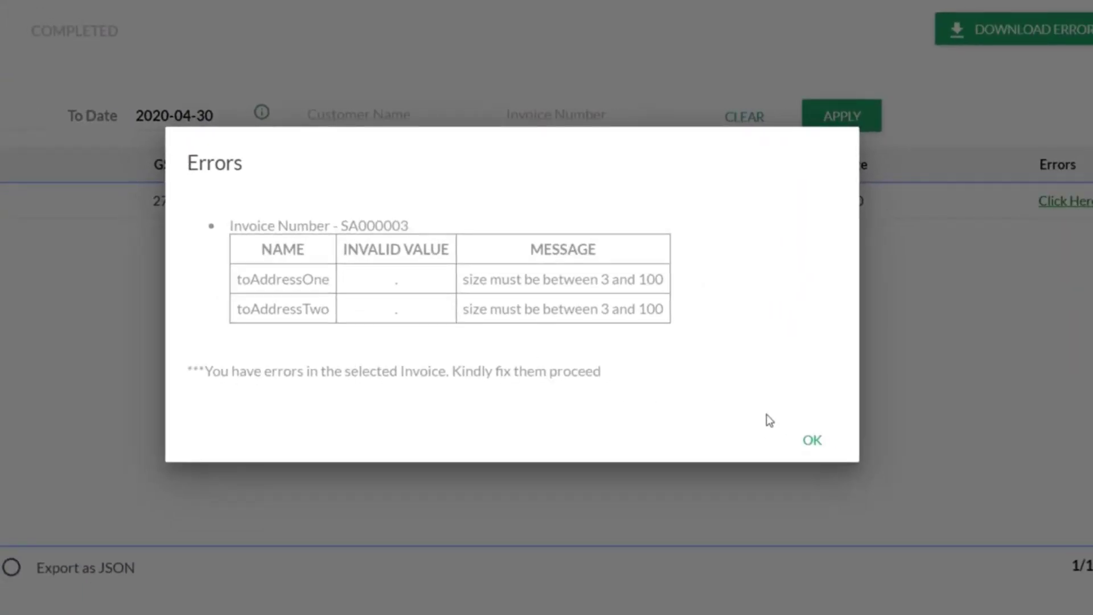
click(809, 440)
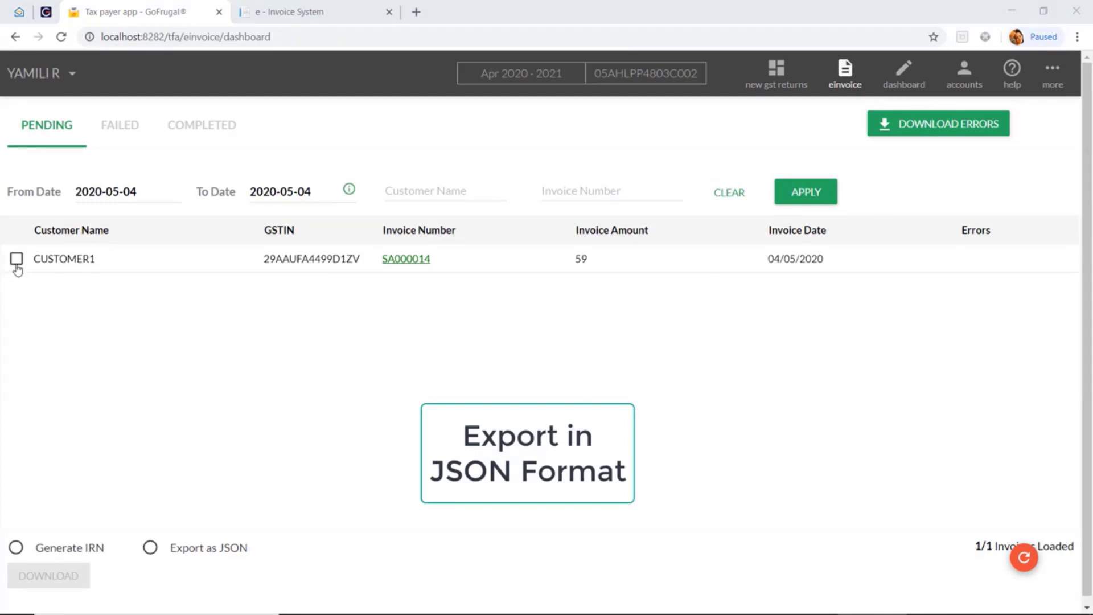
Download invoice SA000014 as a JSON file and show the downloaded file's options
click(16, 265)
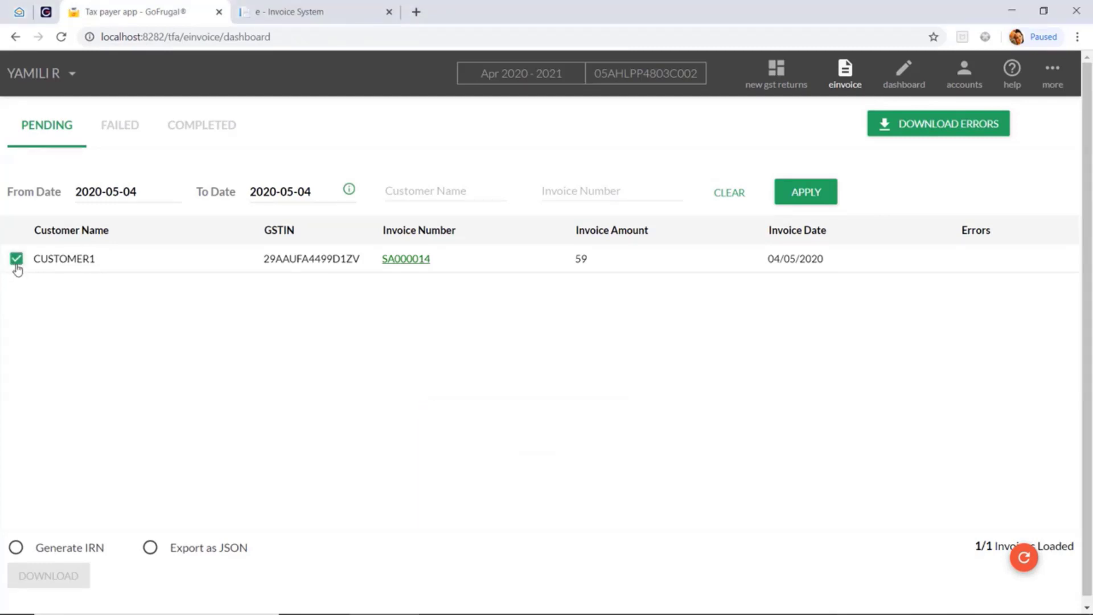
click(151, 549)
click(65, 575)
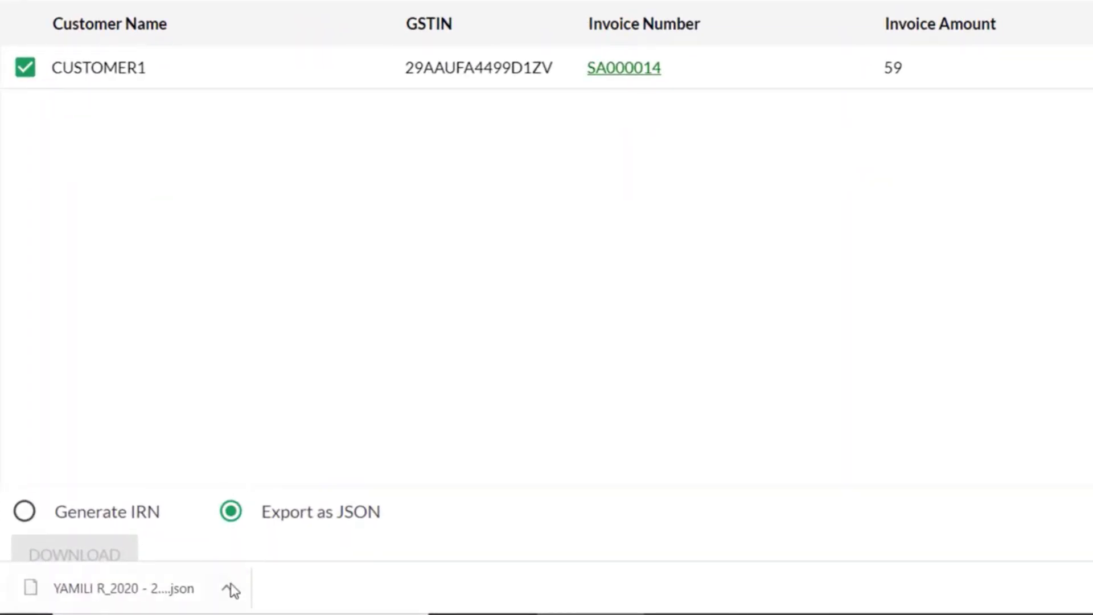
click(229, 589)
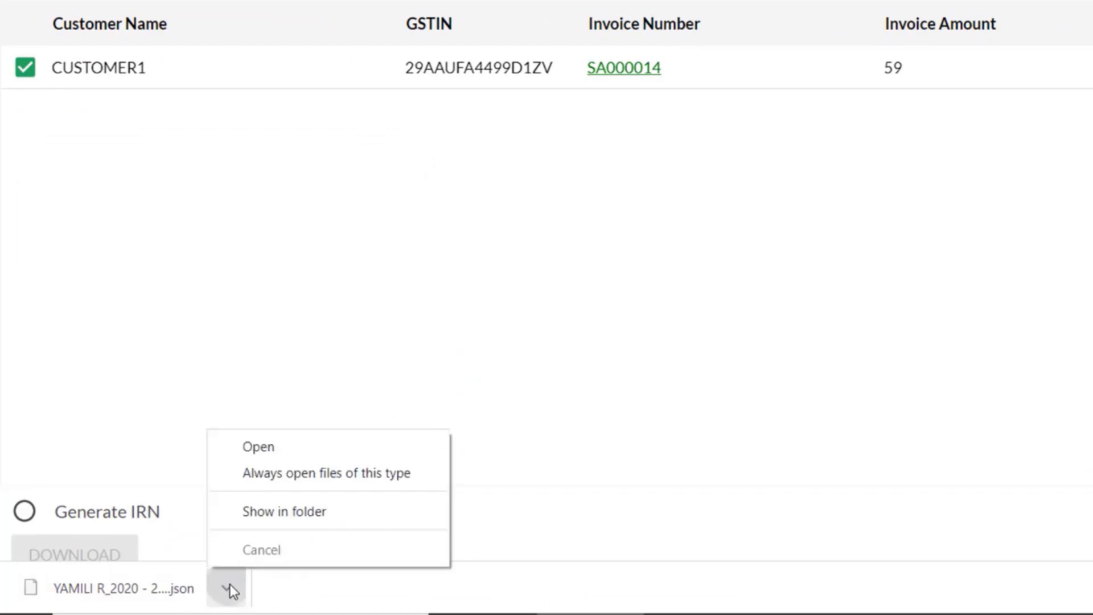